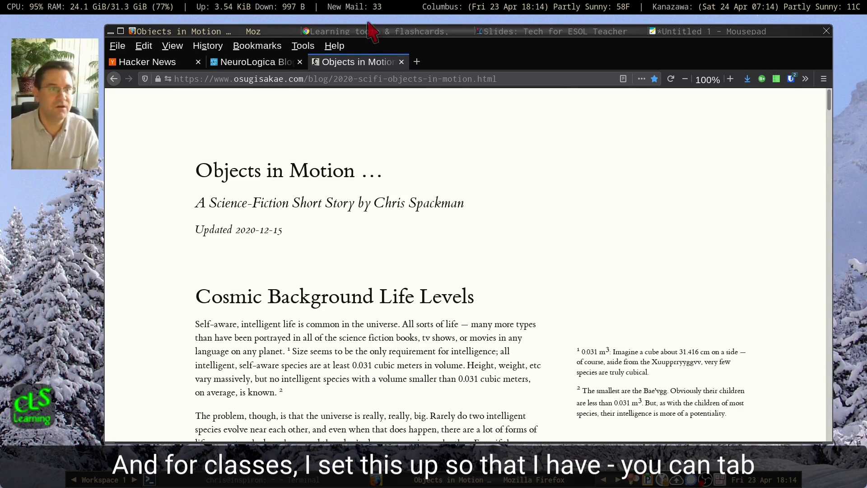
# Step: Bring Chrome's Quizlet window forward, then cycle the group with Super+Right and Super+Left
pyautogui.click(356, 31)
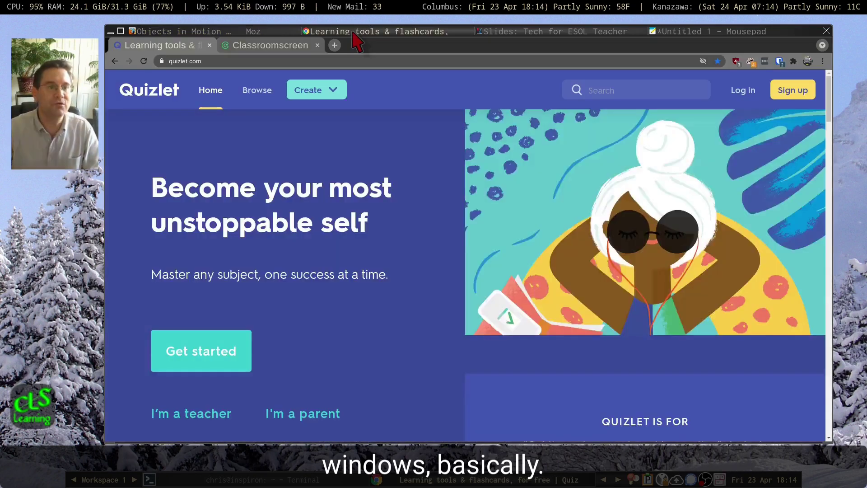
pyautogui.press('super+Right')
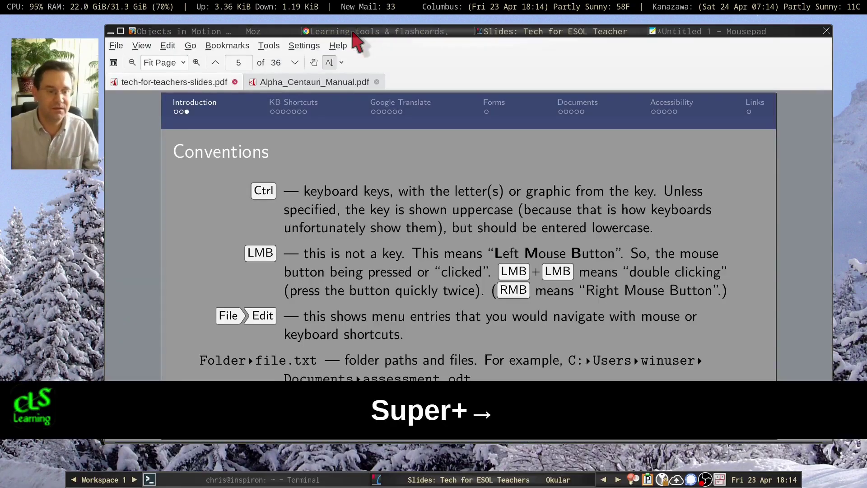
pyautogui.press('super+Right')
pyautogui.press('super+Left')
pyautogui.press('super+Left')
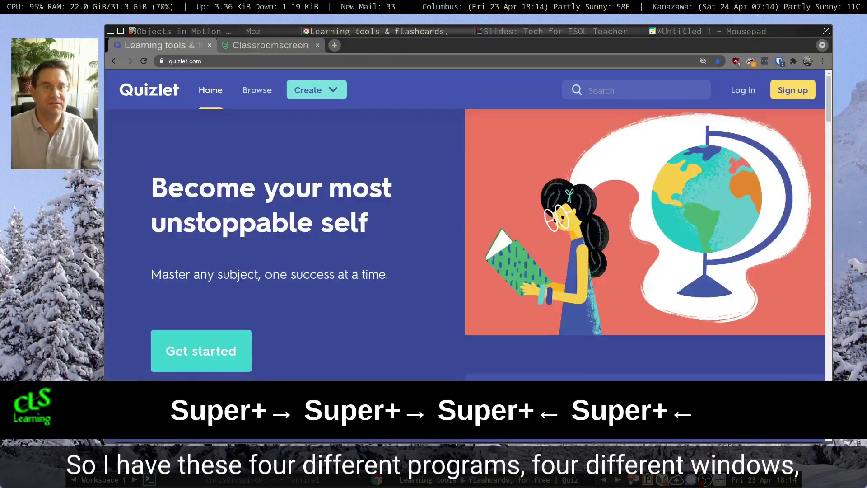
pyautogui.press('super+Left')
pyautogui.press('super+Right')
pyautogui.press('super+Right')
pyautogui.press('super+Right')
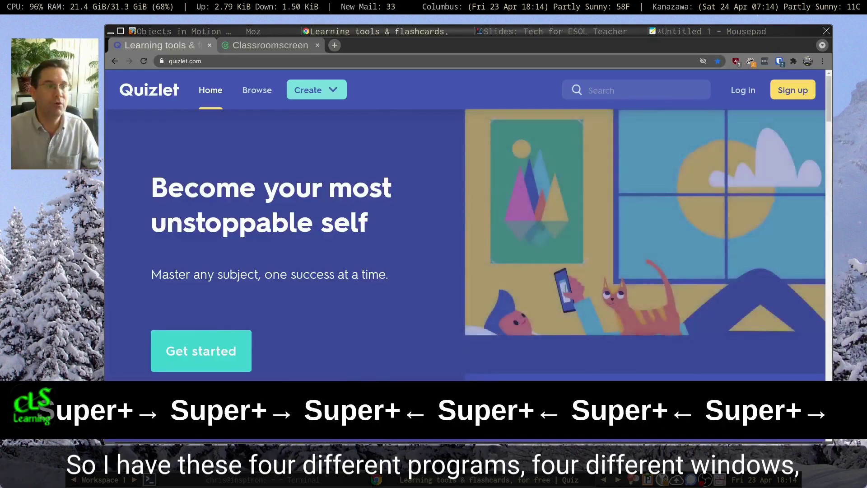
pyautogui.press('super+Left')
pyautogui.press('super+Left')
pyautogui.press('super+Left')
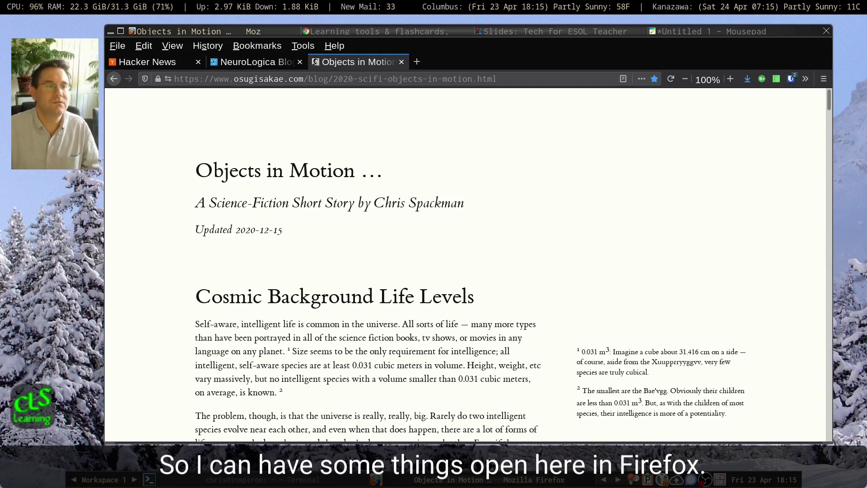
# Step: Browse Firefox's NeuroLogica Blog and Hacker News tabs, ending on the Objects in Motion story
pyautogui.click(267, 63)
pyautogui.click(165, 66)
pyautogui.click(231, 63)
pyautogui.click(346, 63)
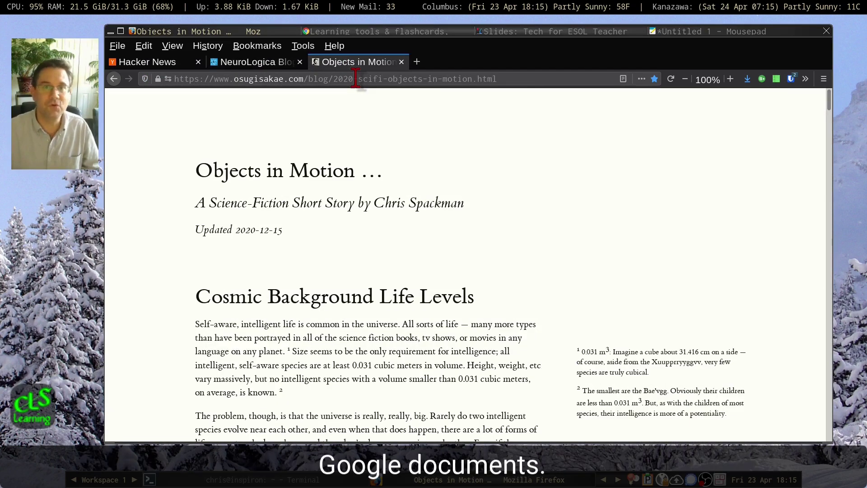
# Step: In Chrome, view Classroomscreen then Quizlet, and bring the Okular slides window forward
pyautogui.press('super+Right')
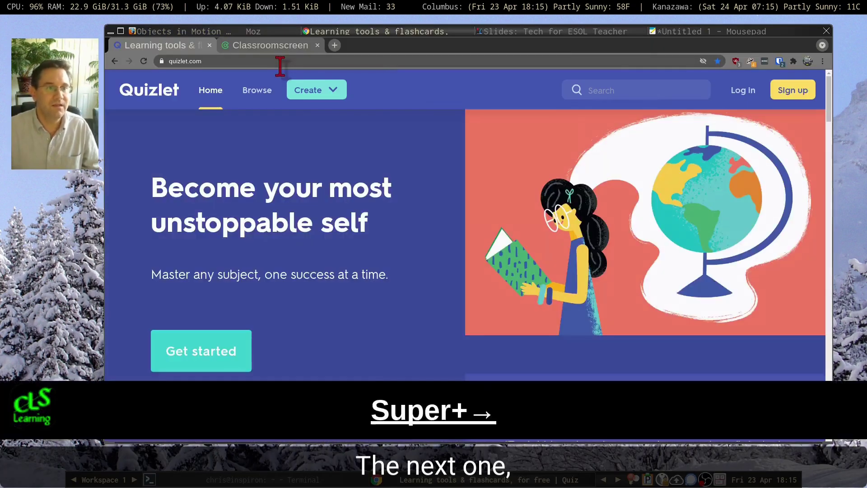
pyautogui.click(277, 47)
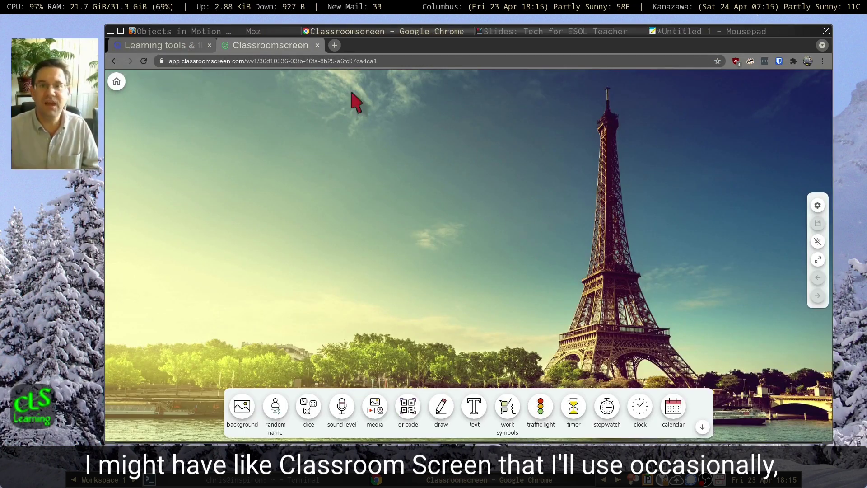
pyautogui.click(187, 47)
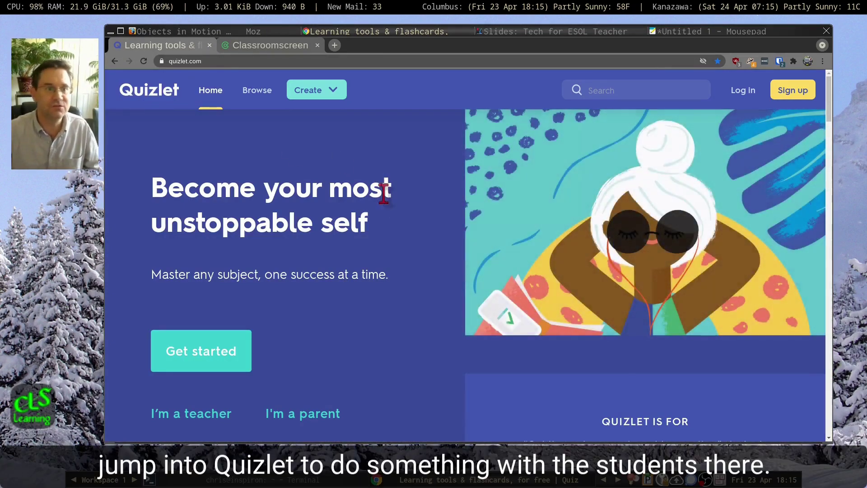
pyautogui.click(509, 33)
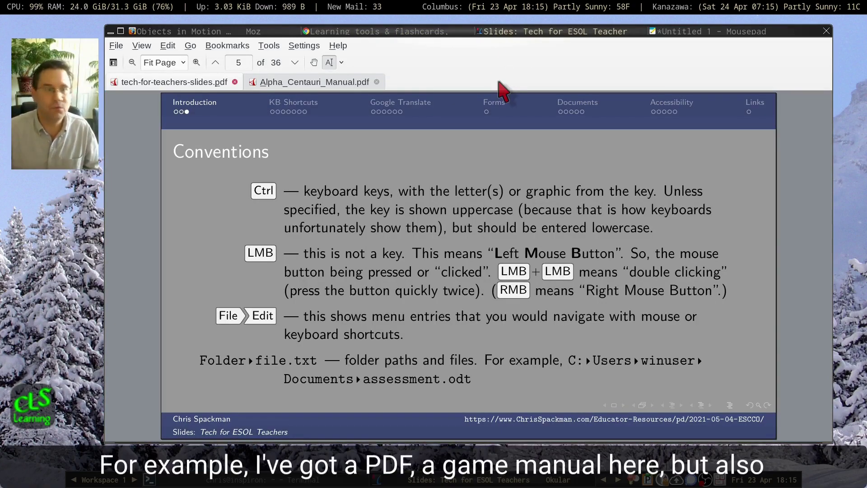
# Step: Open Alpha_Centauri_Manual.pdf in Okular and scroll through its pages
pyautogui.click(354, 82)
pyautogui.scroll(-1, 426, 231)
pyautogui.scroll(-1, 426, 231)
pyautogui.scroll(2, 316, 212)
# Step: Return to the tech-for-teachers slides, view the Mousepad notes, then cycle back to Firefox
pyautogui.click(158, 84)
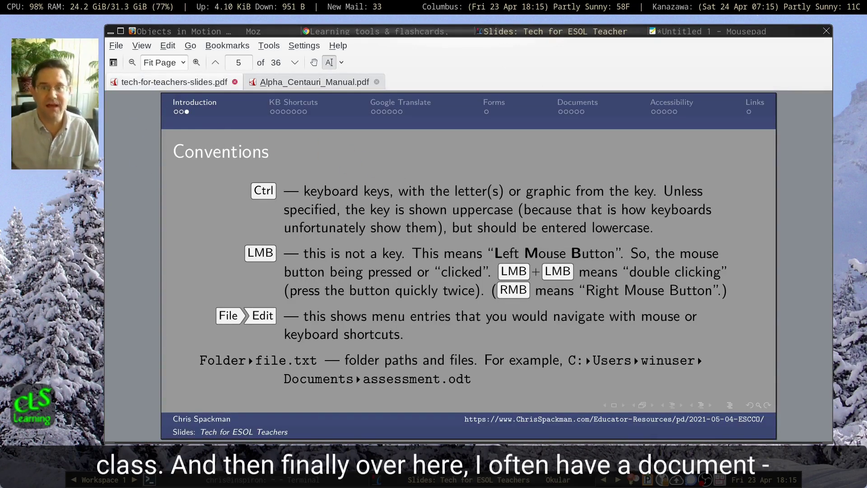
pyautogui.press('super+Right')
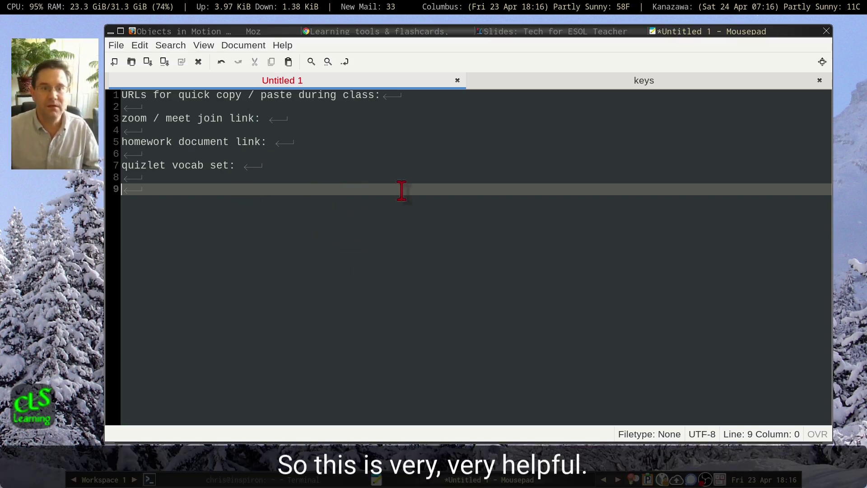
pyautogui.press('super+Left')
pyautogui.press('super+Left')
pyautogui.press('super+Left')
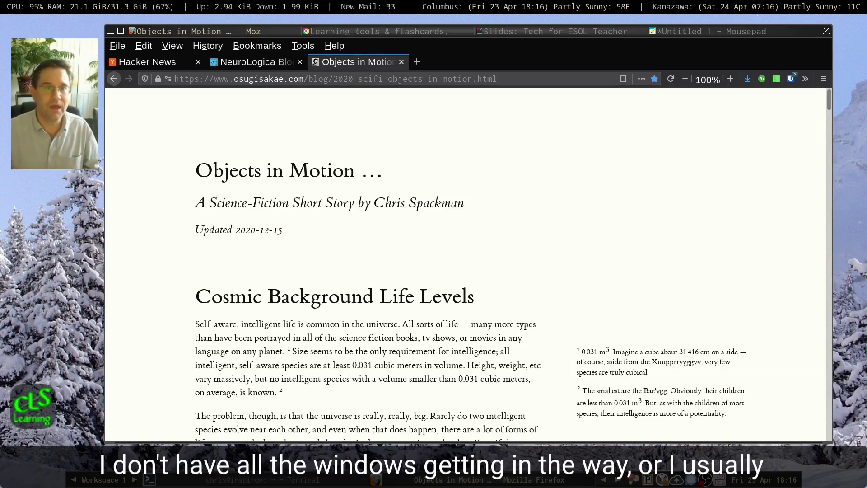
# Step: Cycle the group forward to the Okular slides, then back past Quizlet and Firefox to Mousepad
pyautogui.press('super+Right')
pyautogui.press('super+Right')
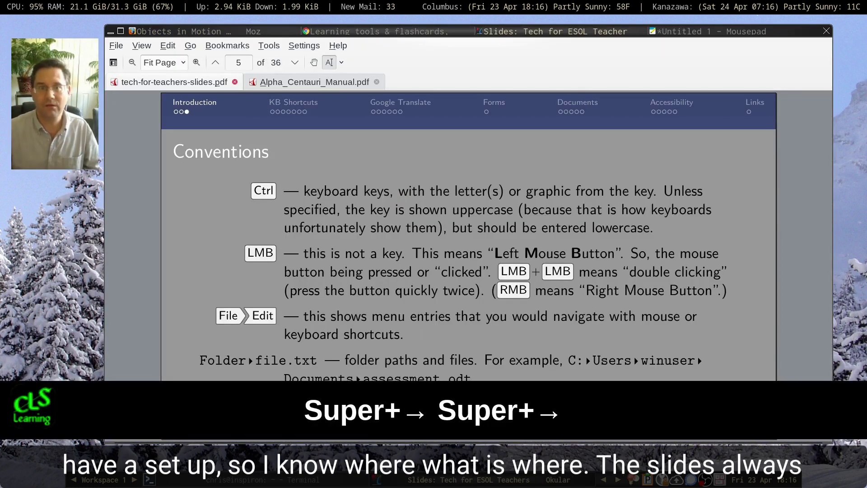
pyautogui.press('super+Left')
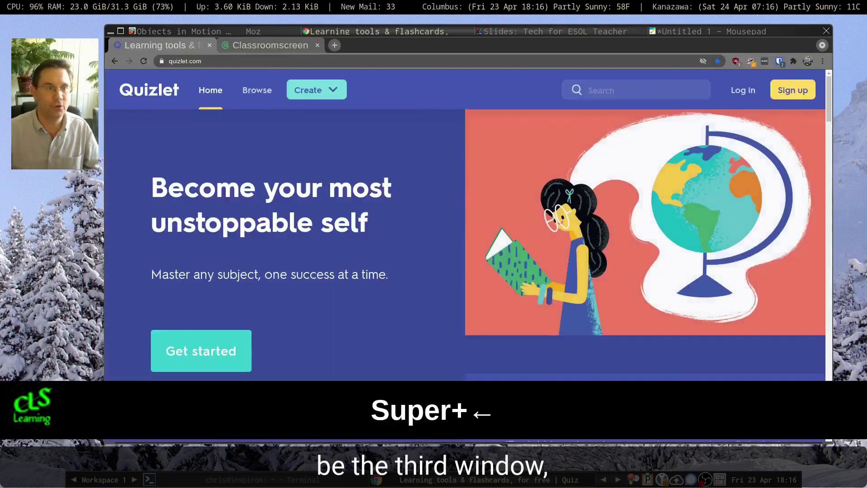
pyautogui.press('super+Left')
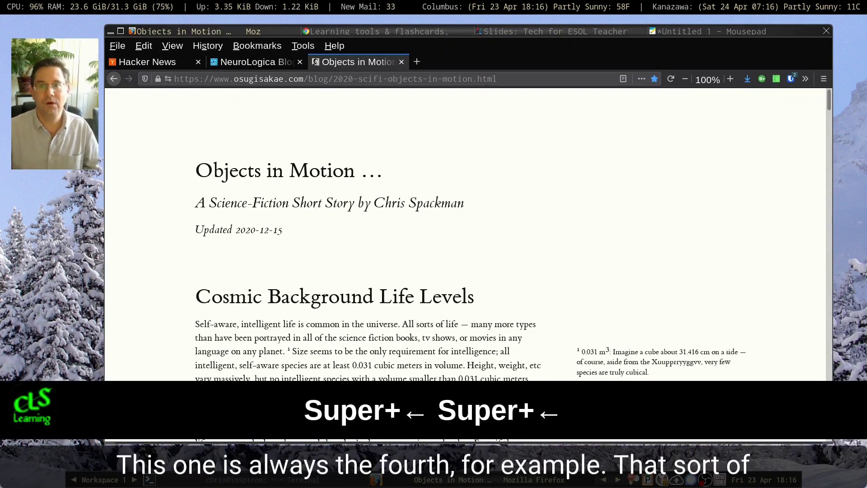
pyautogui.press('super+Left')
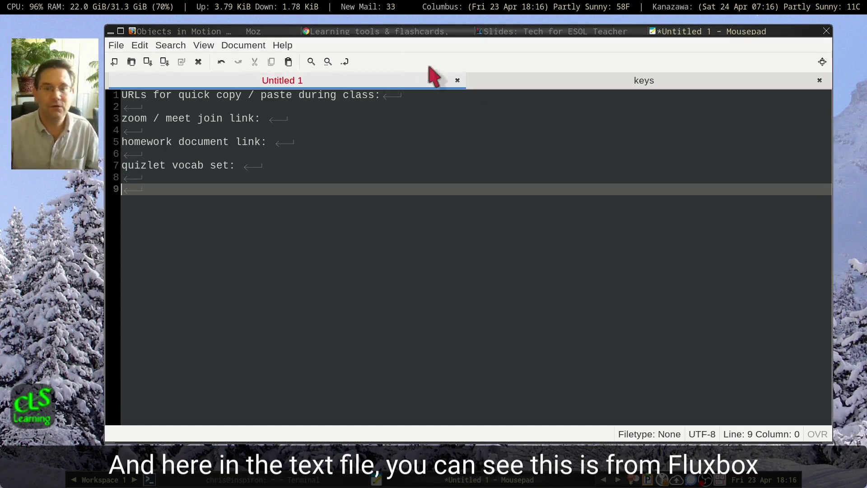
pyautogui.click(526, 85)
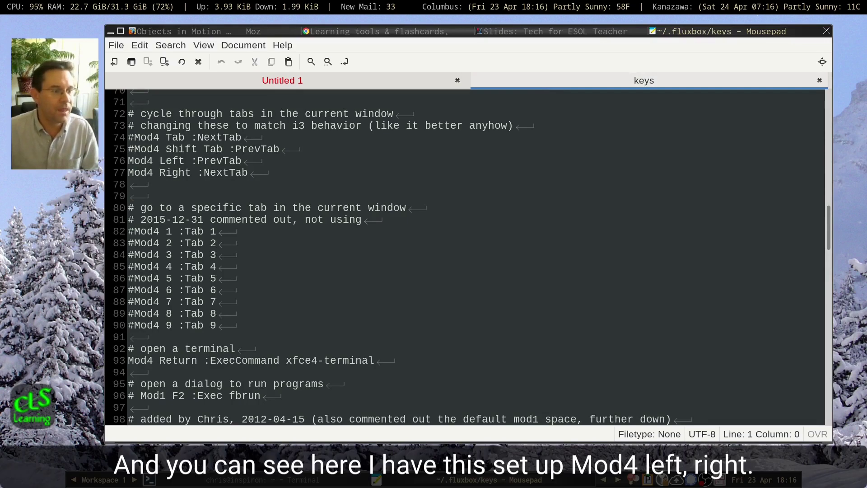
pyautogui.moveTo(251, 172); pyautogui.dragTo(130, 164)
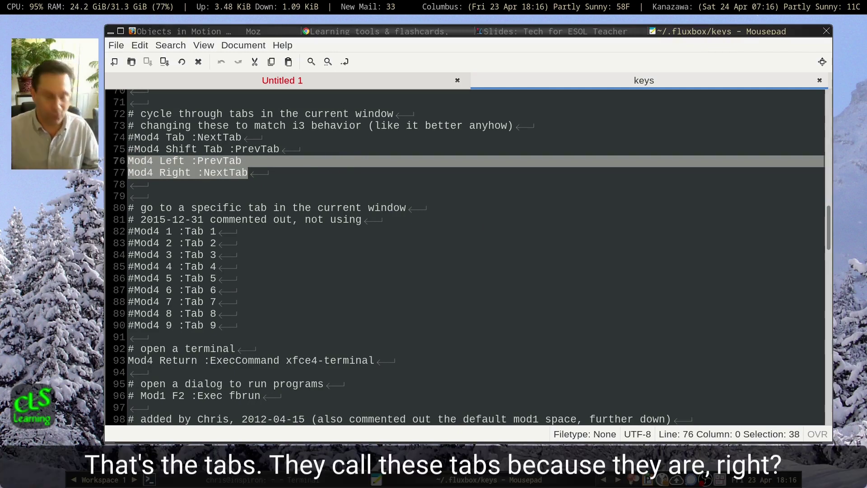
pyautogui.press('super+Left')
pyautogui.press('super+Left')
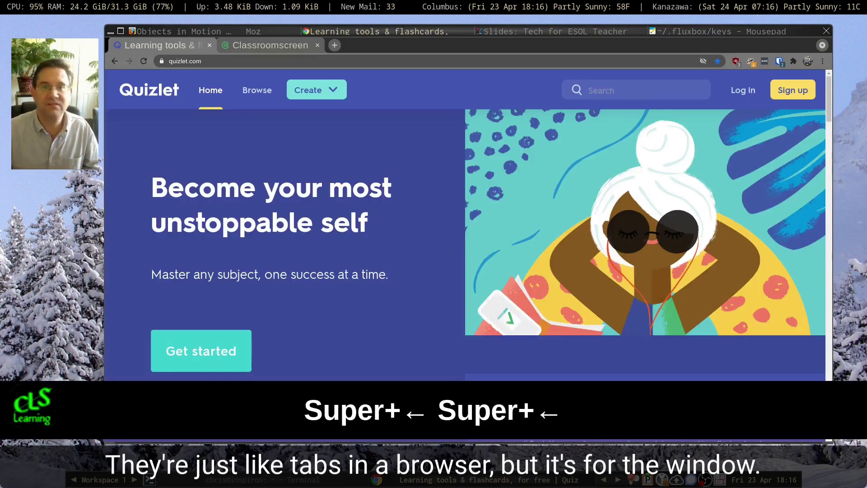
pyautogui.press('super+Left')
pyautogui.press('super+Right')
pyautogui.press('super+Right')
pyautogui.press('super+Right')
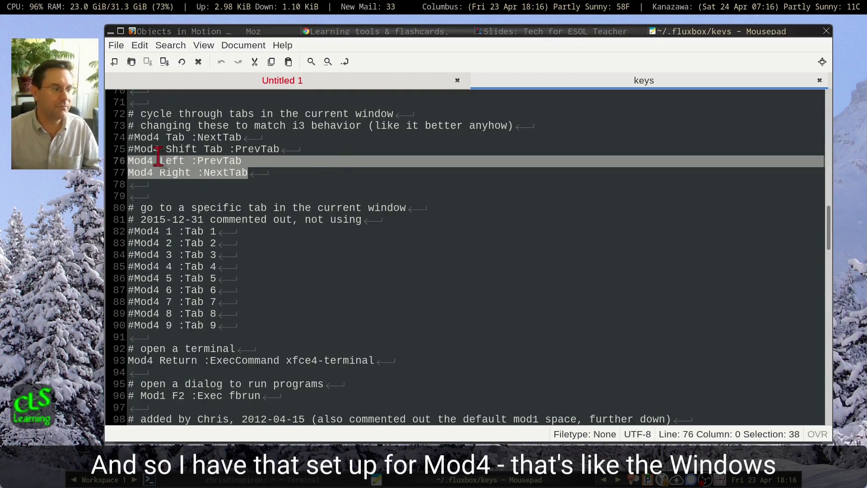
pyautogui.click(242, 161)
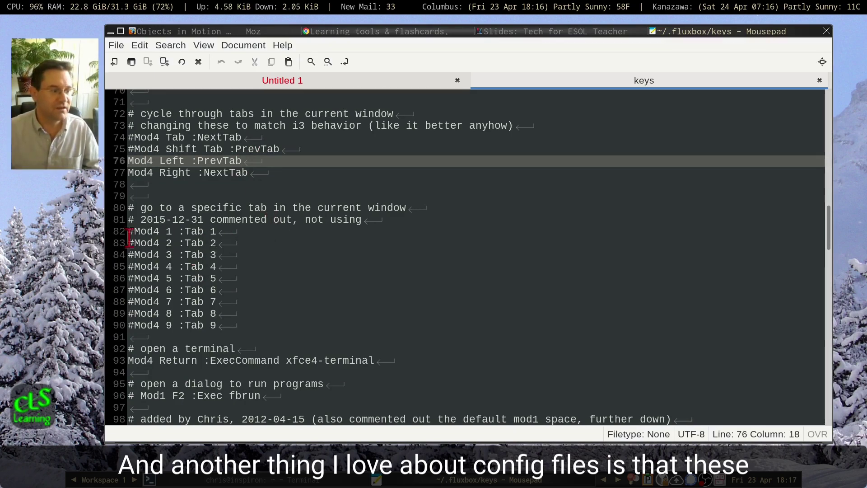
pyautogui.click(131, 208)
pyautogui.press('super+Left')
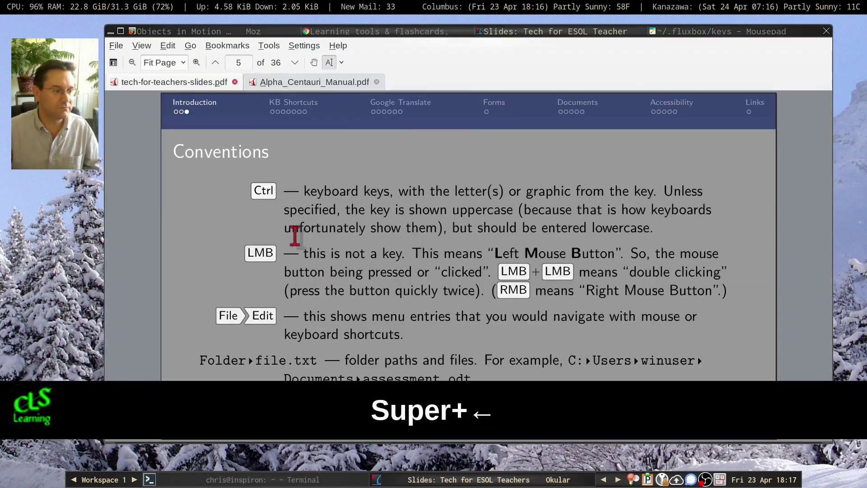
pyautogui.press('super+Right')
pyautogui.press('Down')
pyautogui.press('Up')
pyautogui.hotkey('shift', 'Left')
pyautogui.hotkey('shift', 'Right')
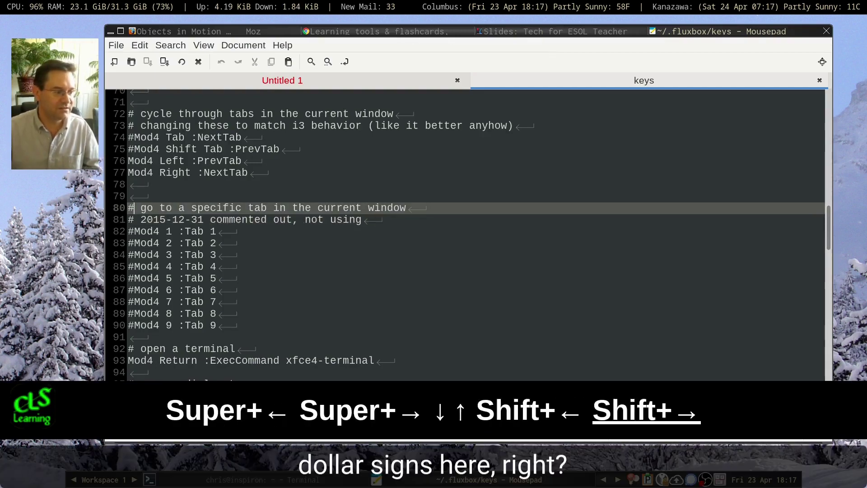
pyautogui.hotkey('shift', 'Down')
pyautogui.press('Up')
pyautogui.press('Down')
pyautogui.press('Down')
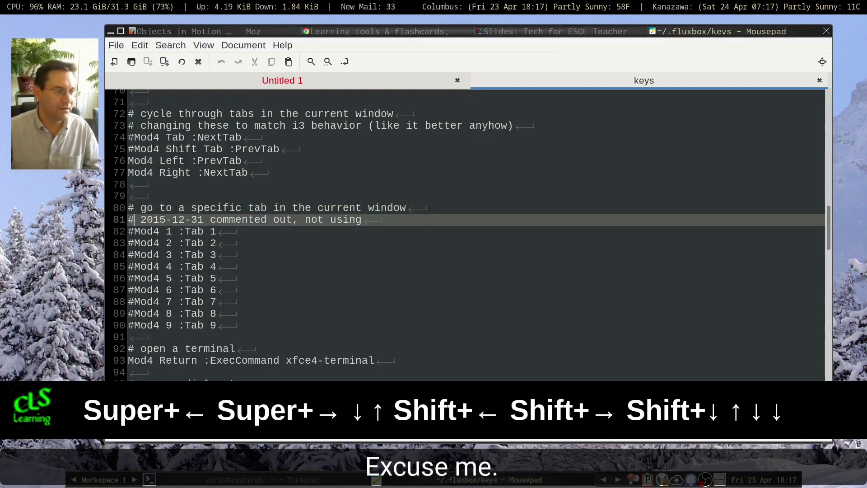
pyautogui.press('Down')
pyautogui.hotkey('shift', 'Left')
pyautogui.hotkey('shift', 'Right')
pyautogui.press('Down')
pyautogui.hotkey('shift', 'Left')
pyautogui.hotkey('shift', 'Right')
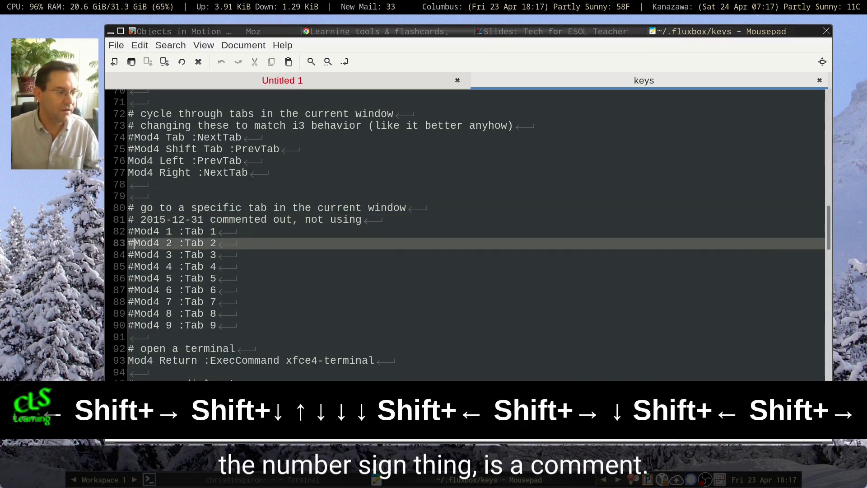
pyautogui.press('Down')
pyautogui.press('Up')
pyautogui.press('Up')
pyautogui.press('Up')
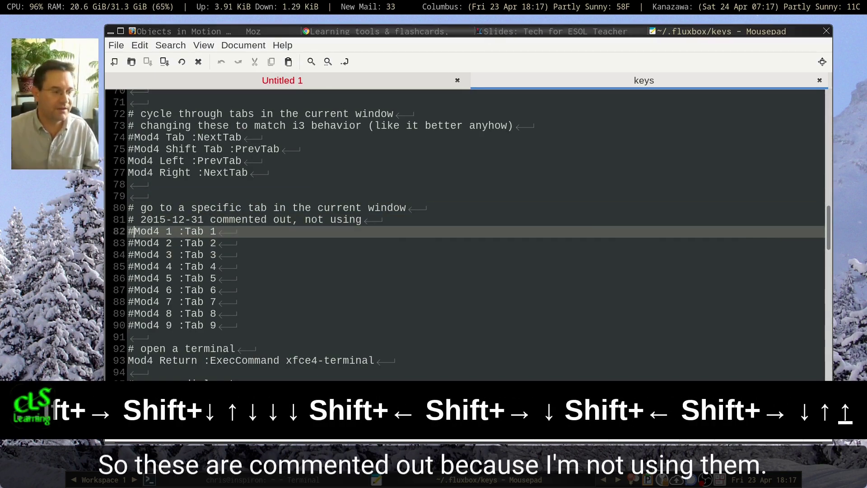
pyautogui.press('Down')
pyautogui.press('Down')
pyautogui.press('Down')
pyautogui.press('Down')
pyautogui.press('Down')
pyautogui.press('Down')
pyautogui.press('Down')
pyautogui.press('Down')
pyautogui.press('Down')
pyautogui.press('Down')
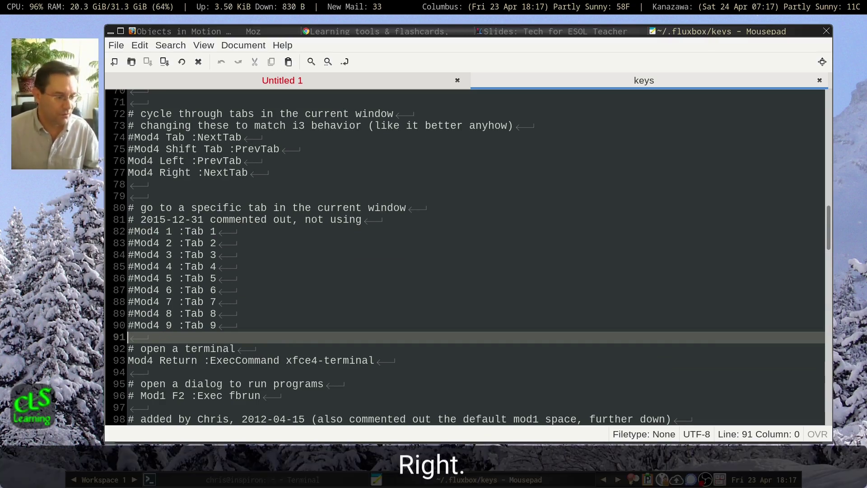
pyautogui.press('Down')
pyautogui.press('Down')
pyautogui.press('Left')
pyautogui.hotkey('shift', 'Down')
pyautogui.hotkey('shift', 'Left')
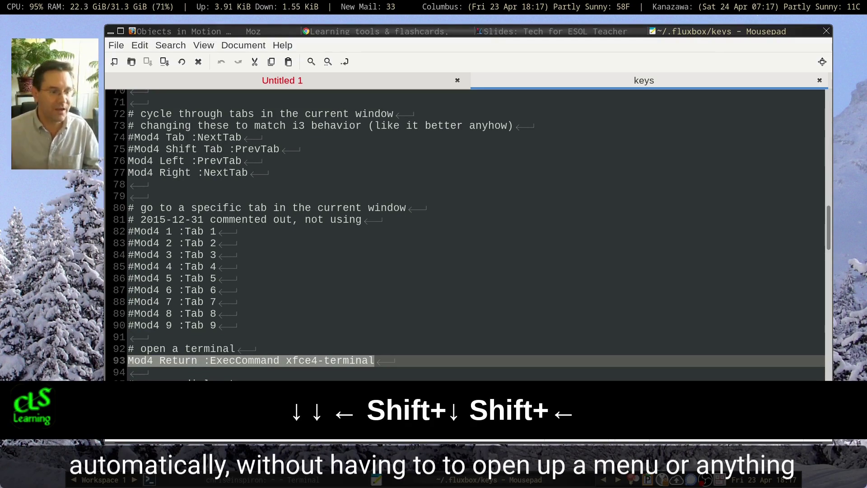
# Step: Clear the Mousepad selection, bring the Firefox tab forward, and shade then unshade the group
pyautogui.click(441, 301)
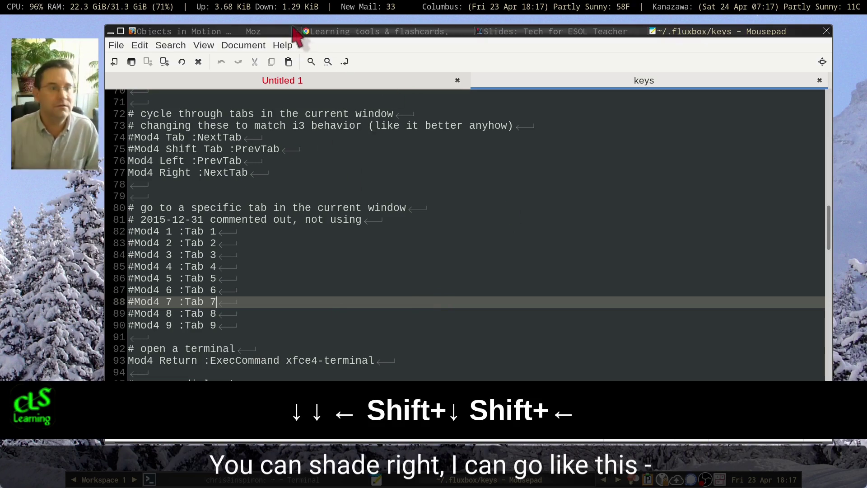
pyautogui.click(233, 32)
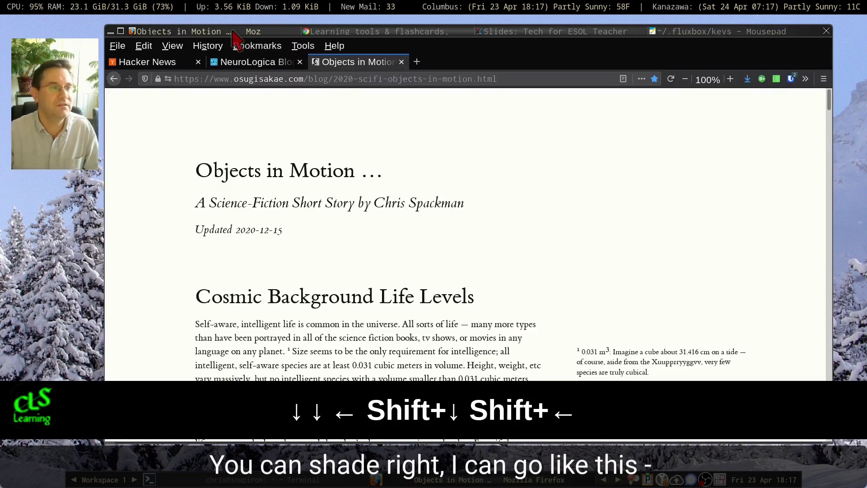
pyautogui.click(232, 33)
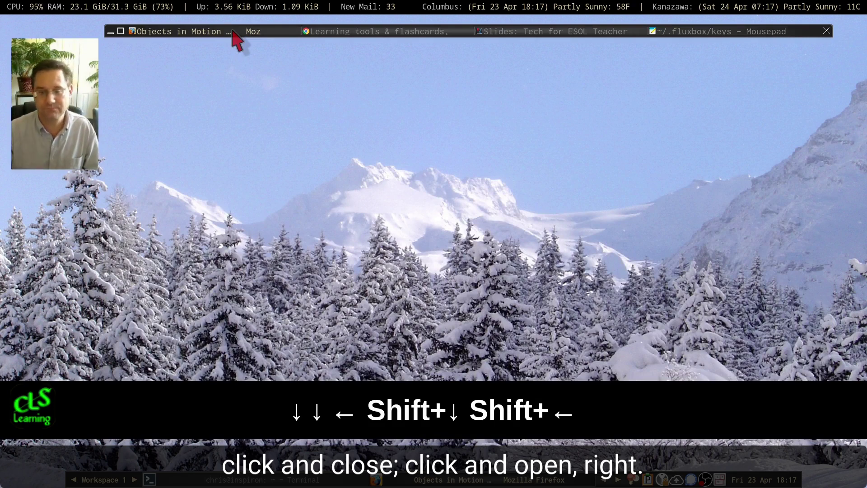
pyautogui.click(232, 33)
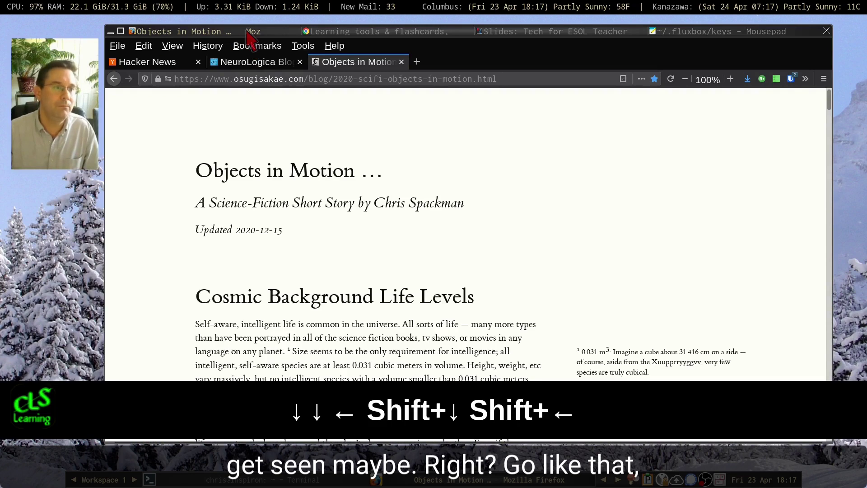
# Step: Shift the shaded group slightly right and down, unshade it, then minimize and restore it
pyautogui.doubleClick(247, 31)
pyautogui.moveTo(246, 31); pyautogui.dragTo(268, 40)
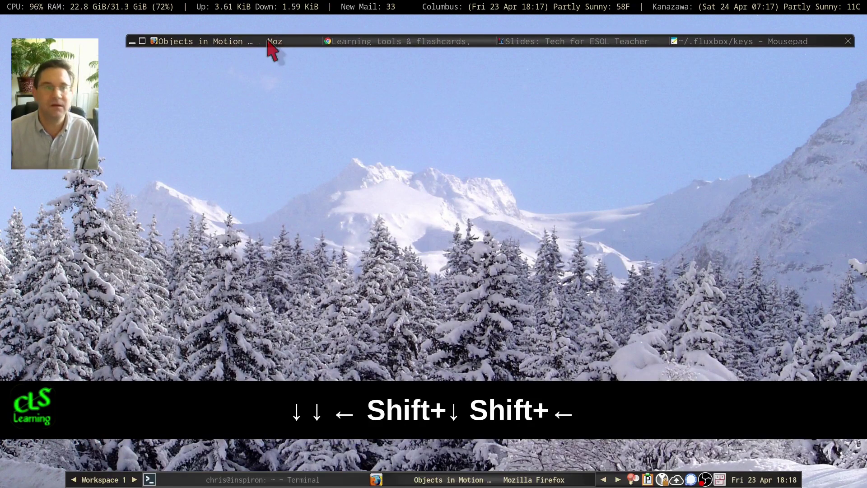
pyautogui.doubleClick(267, 40)
pyautogui.click(132, 41)
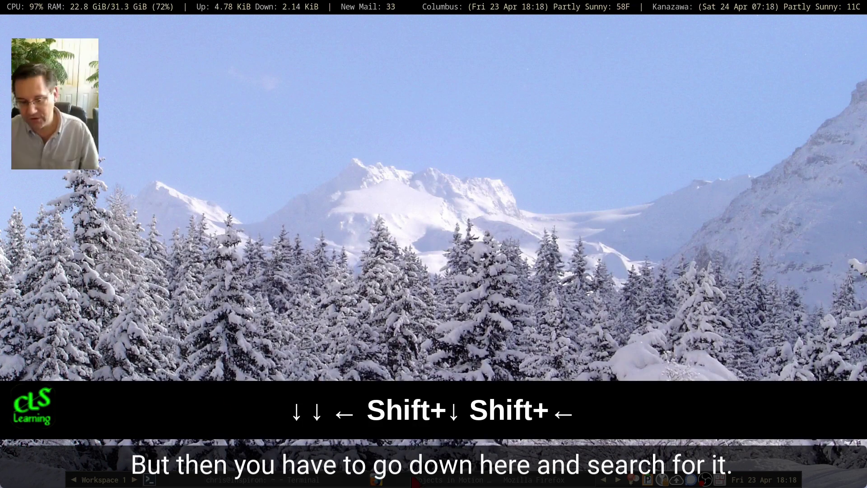
pyautogui.click(486, 474)
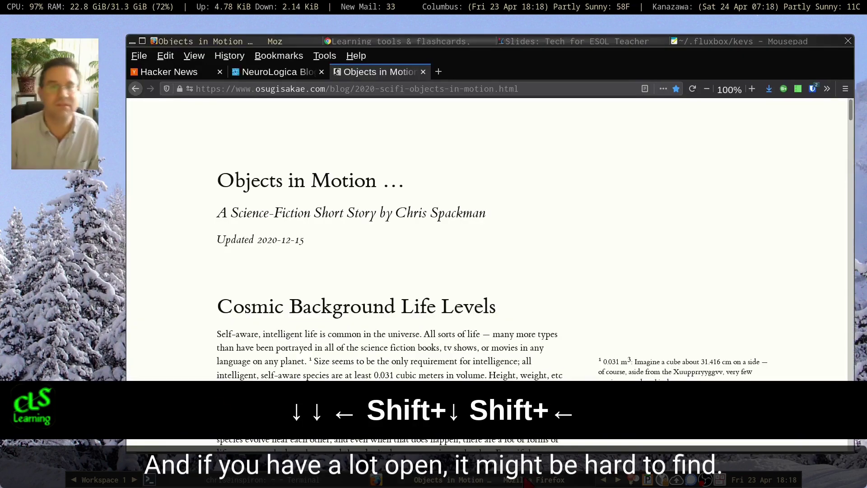